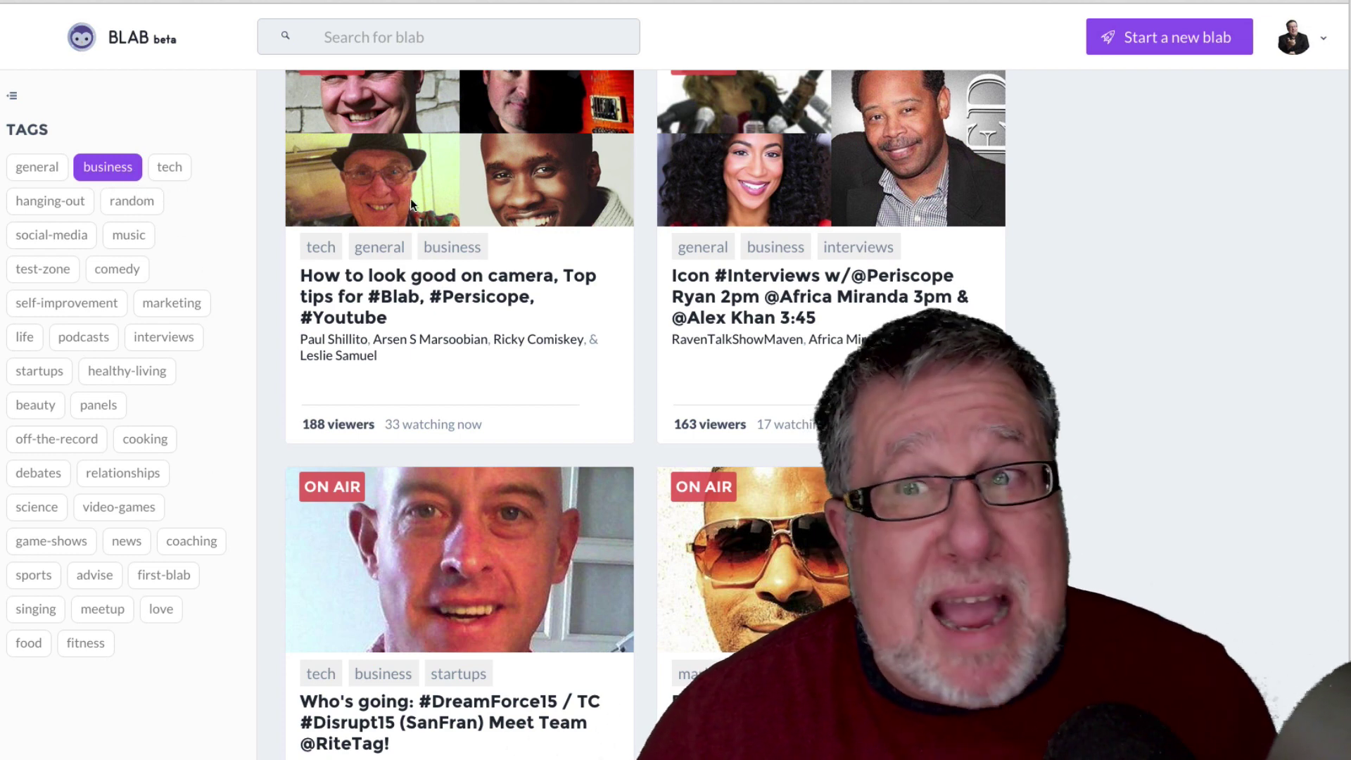
- Set the Tags filter to tech only, removing the business and general tags
left_click(38, 167)
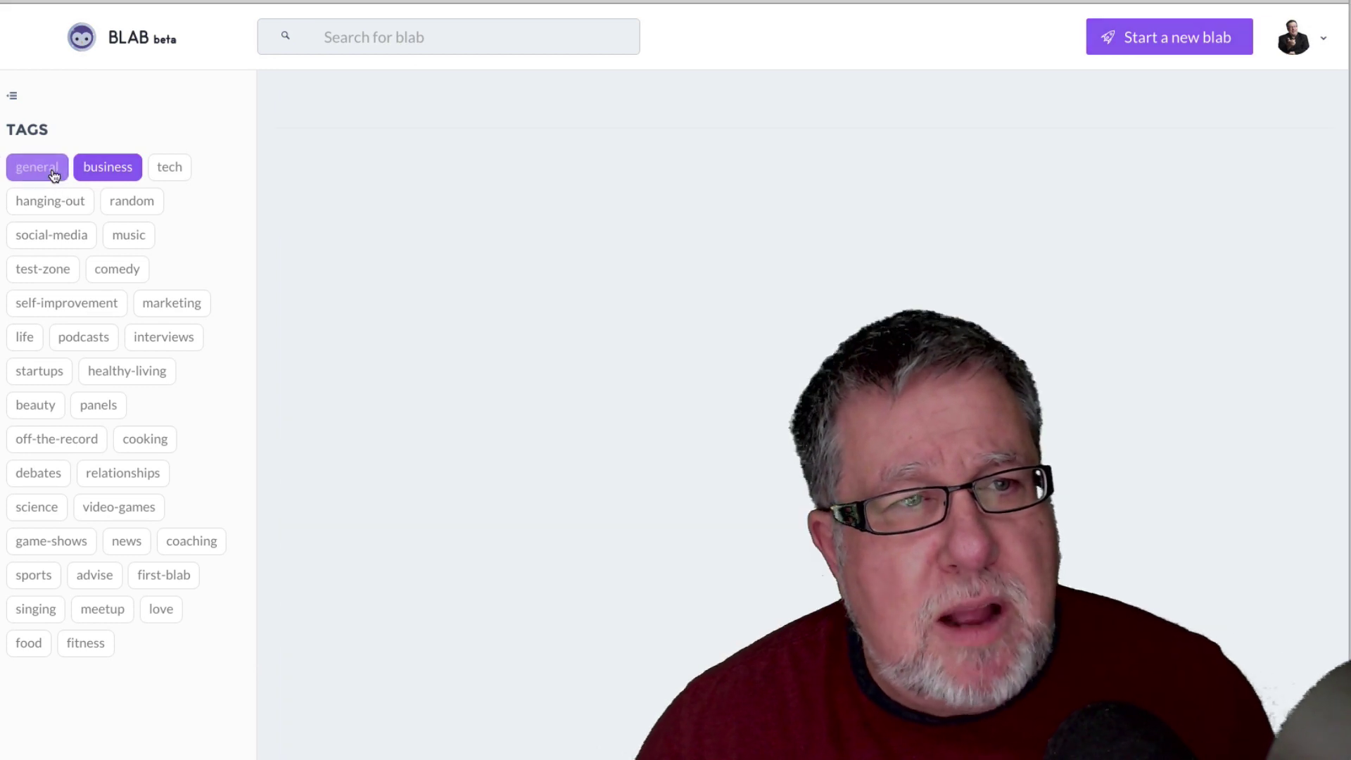
left_click(109, 169)
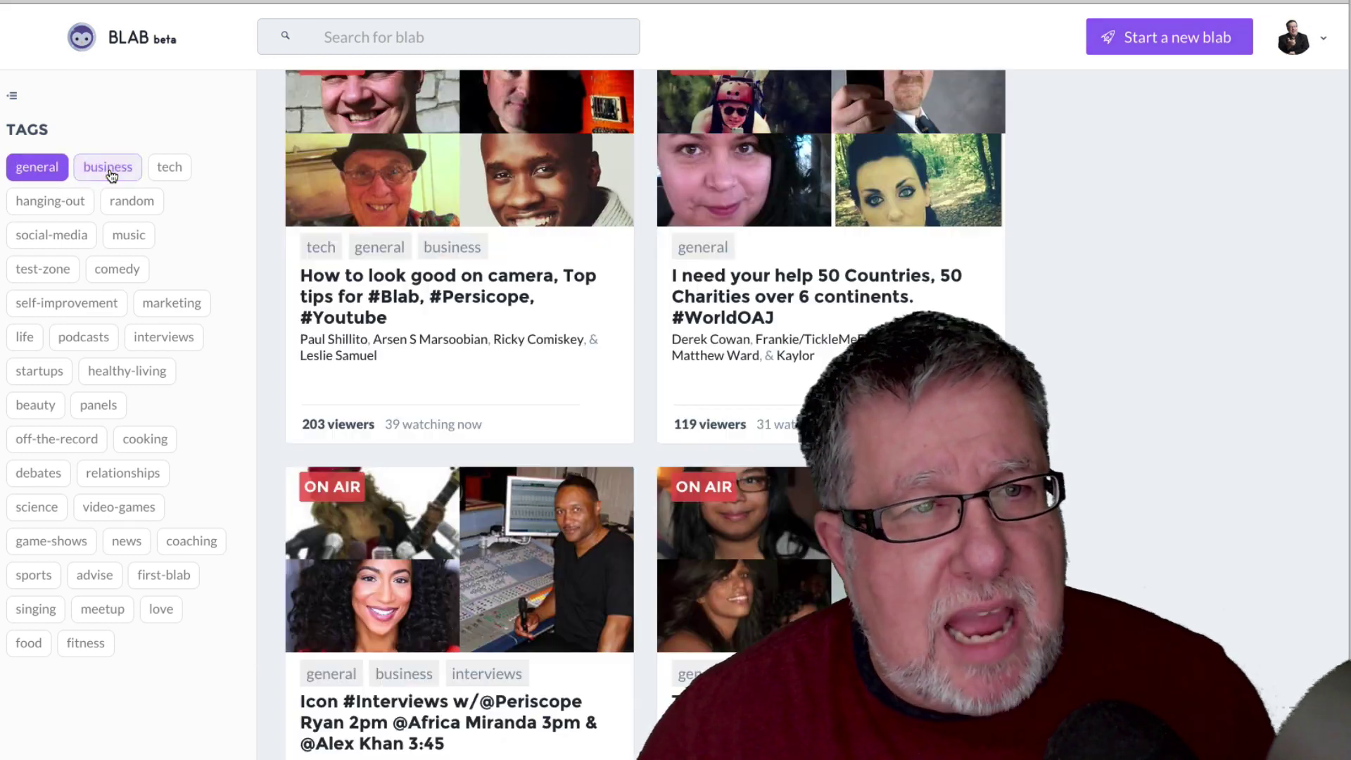
left_click(169, 167)
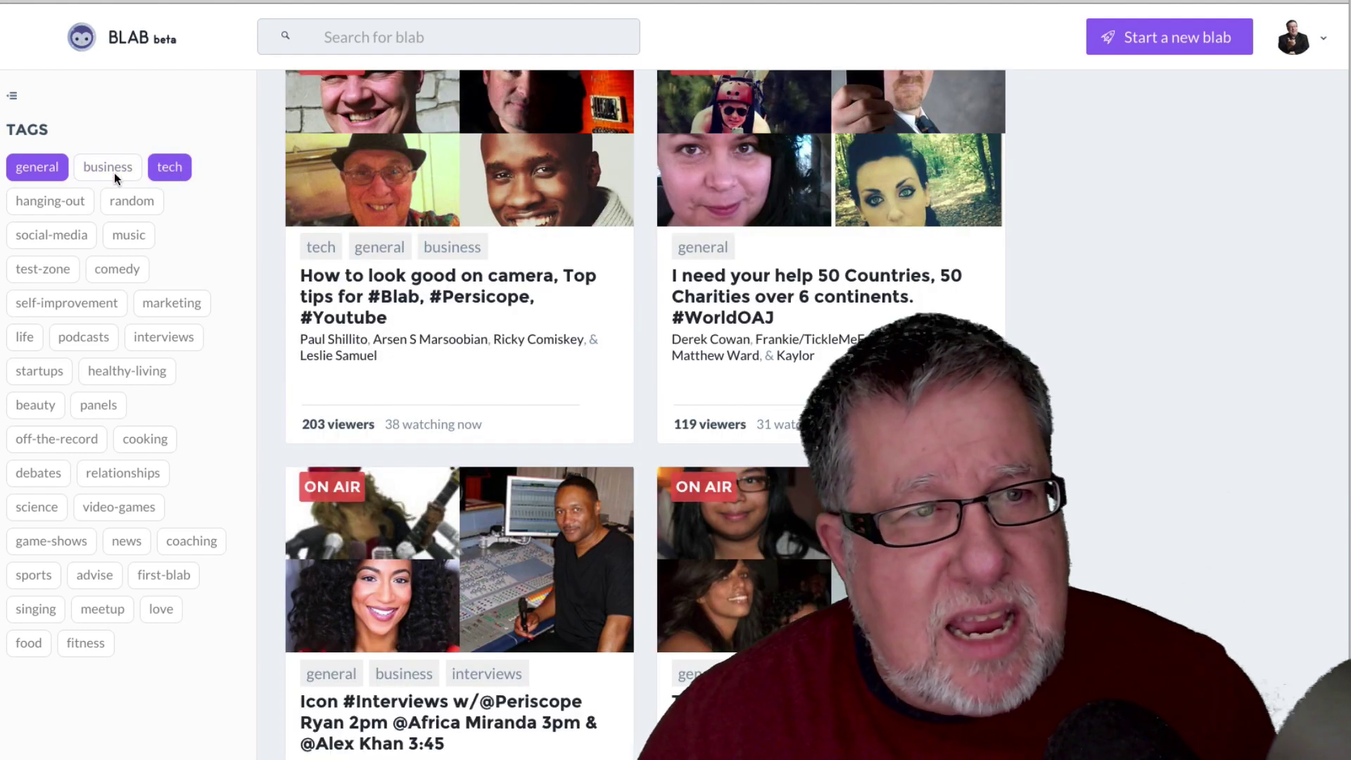
left_click(46, 173)
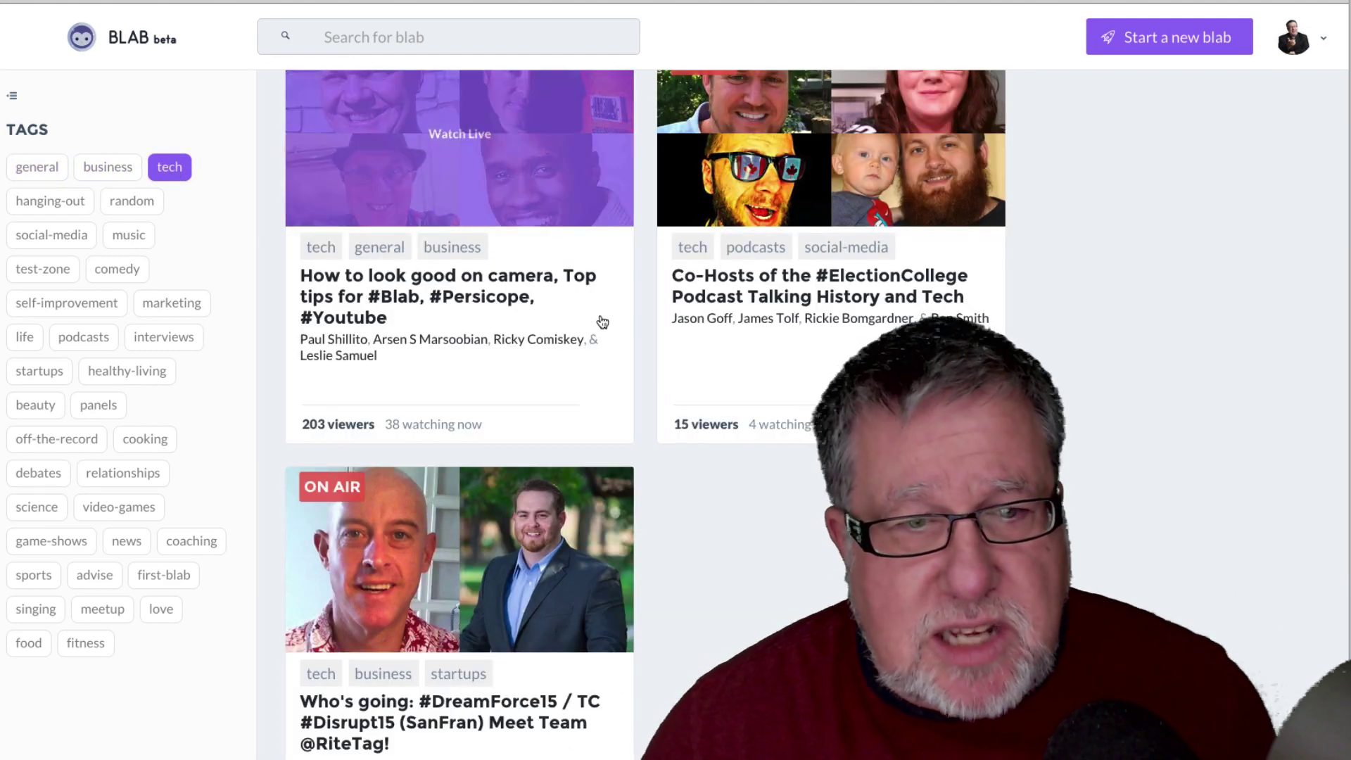
scroll(602, 321, "down", 1)
scroll(602, 321, "down", 1)
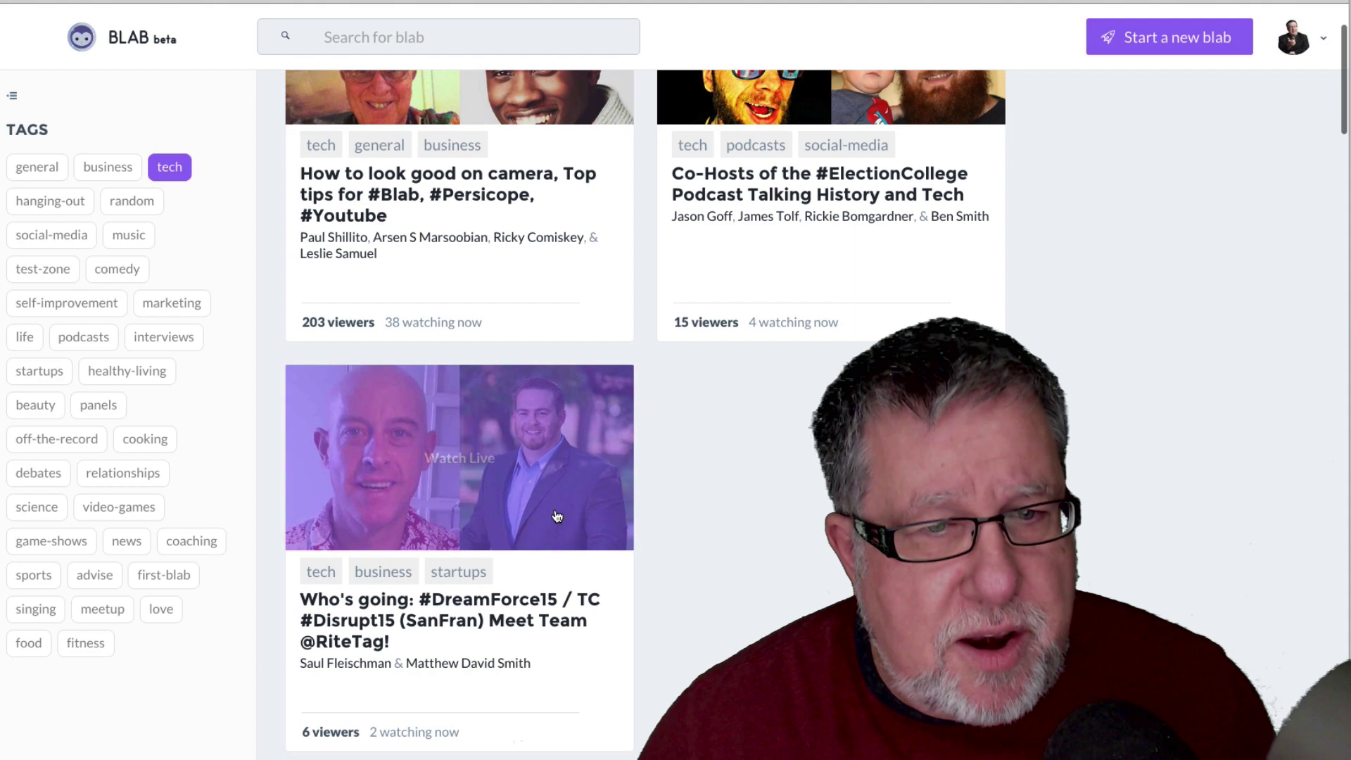
scroll(556, 519, "down", 3)
scroll(556, 518, "down", 3)
scroll(557, 518, "down", 2)
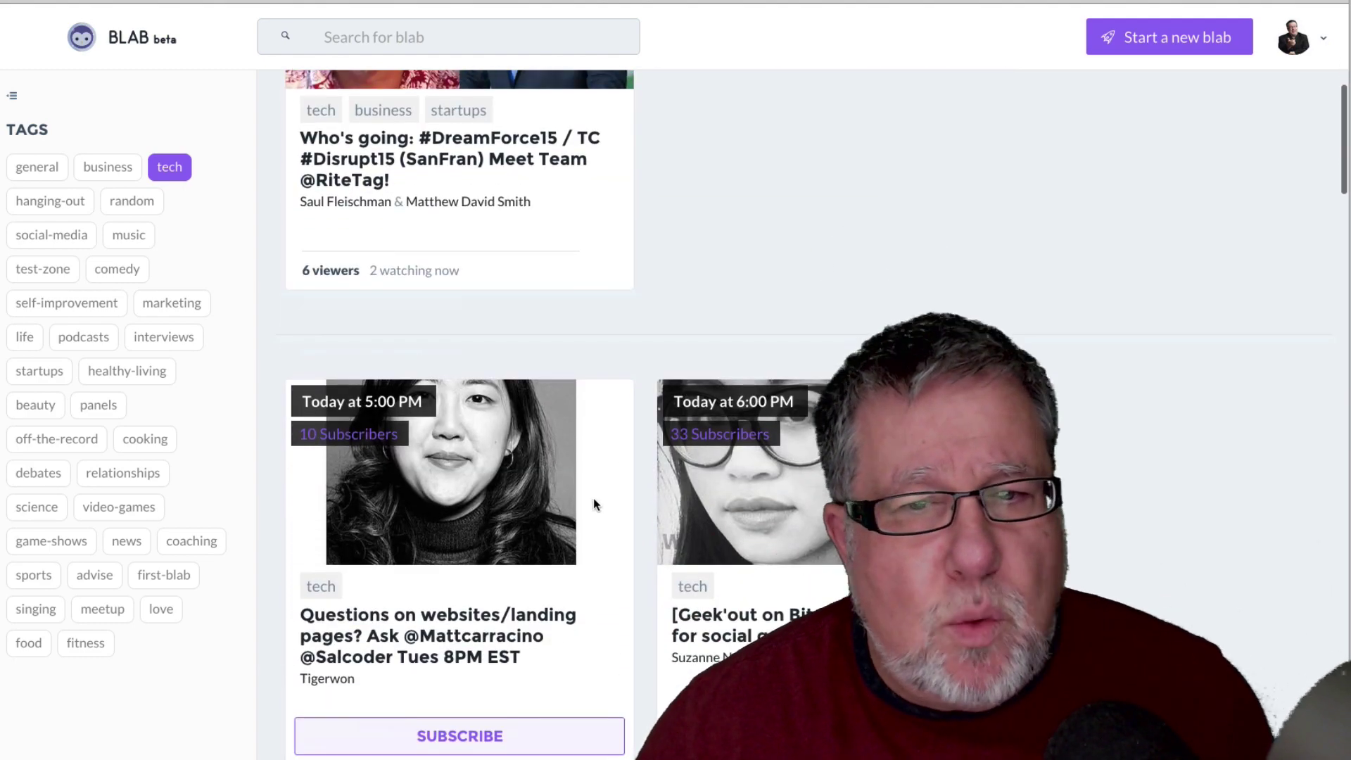
scroll(519, 541, "down", 3)
scroll(518, 541, "down", 3)
scroll(519, 540, "down", 3)
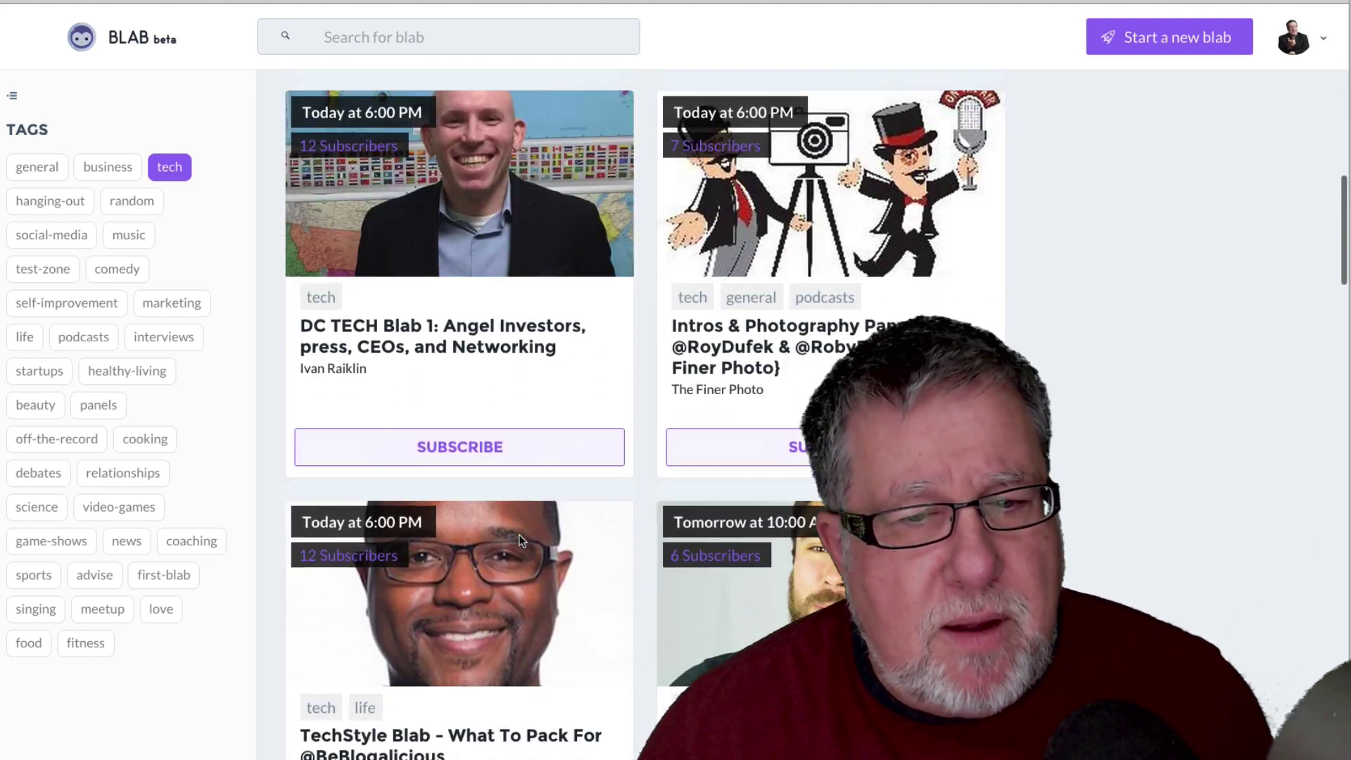
scroll(519, 540, "down", 3)
scroll(521, 541, "down", 1)
scroll(520, 542, "up", 3)
scroll(520, 542, "up", 3)
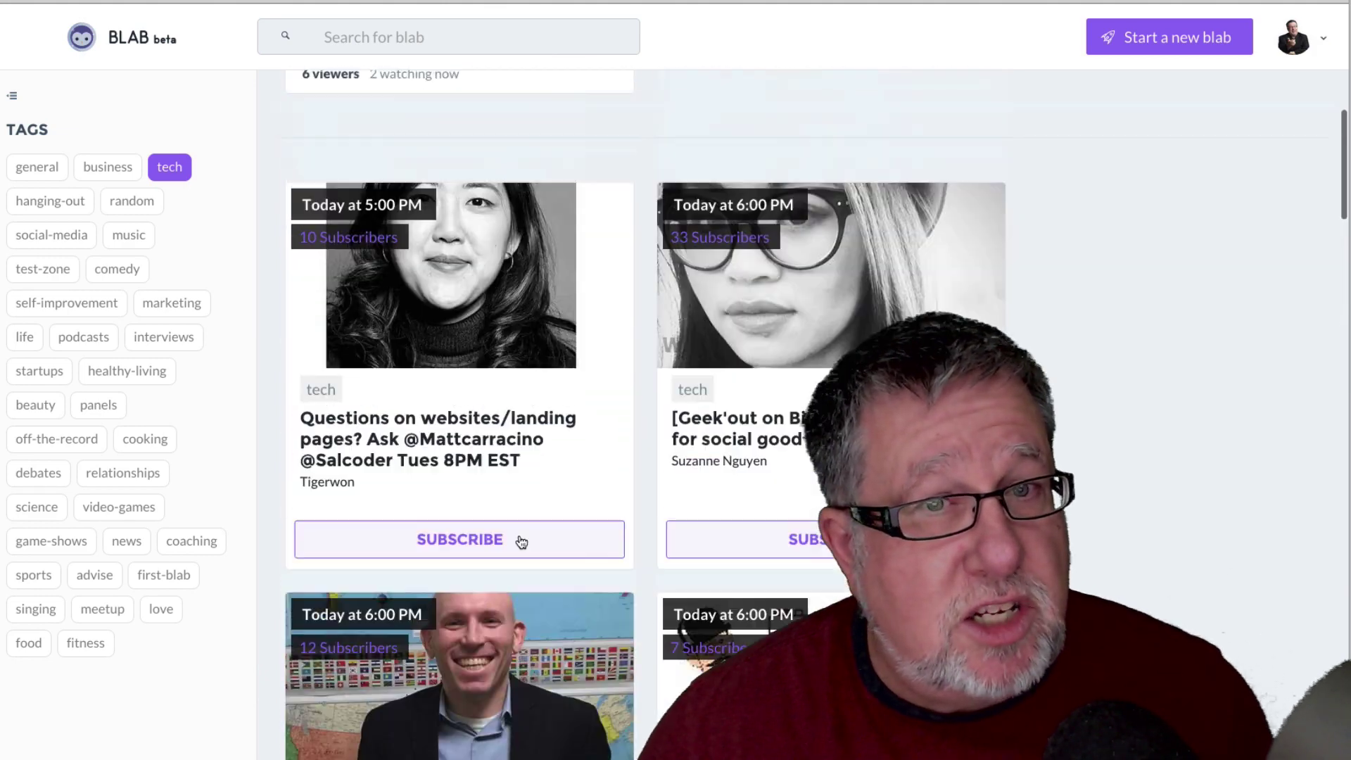
scroll(520, 541, "up", 3)
scroll(520, 542, "up", 3)
scroll(521, 542, "up", 3)
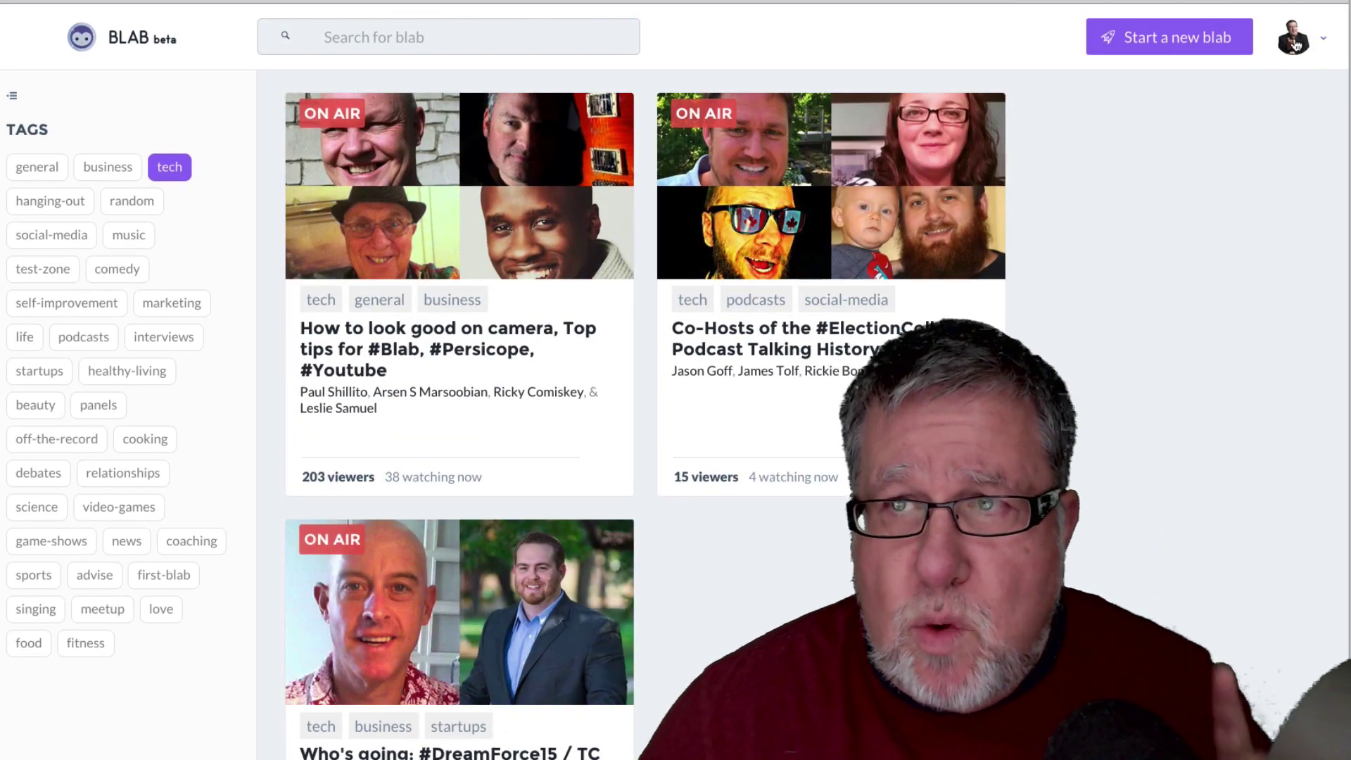
- Open the Host a Blab form to set up a new broadcast
left_click(1201, 41)
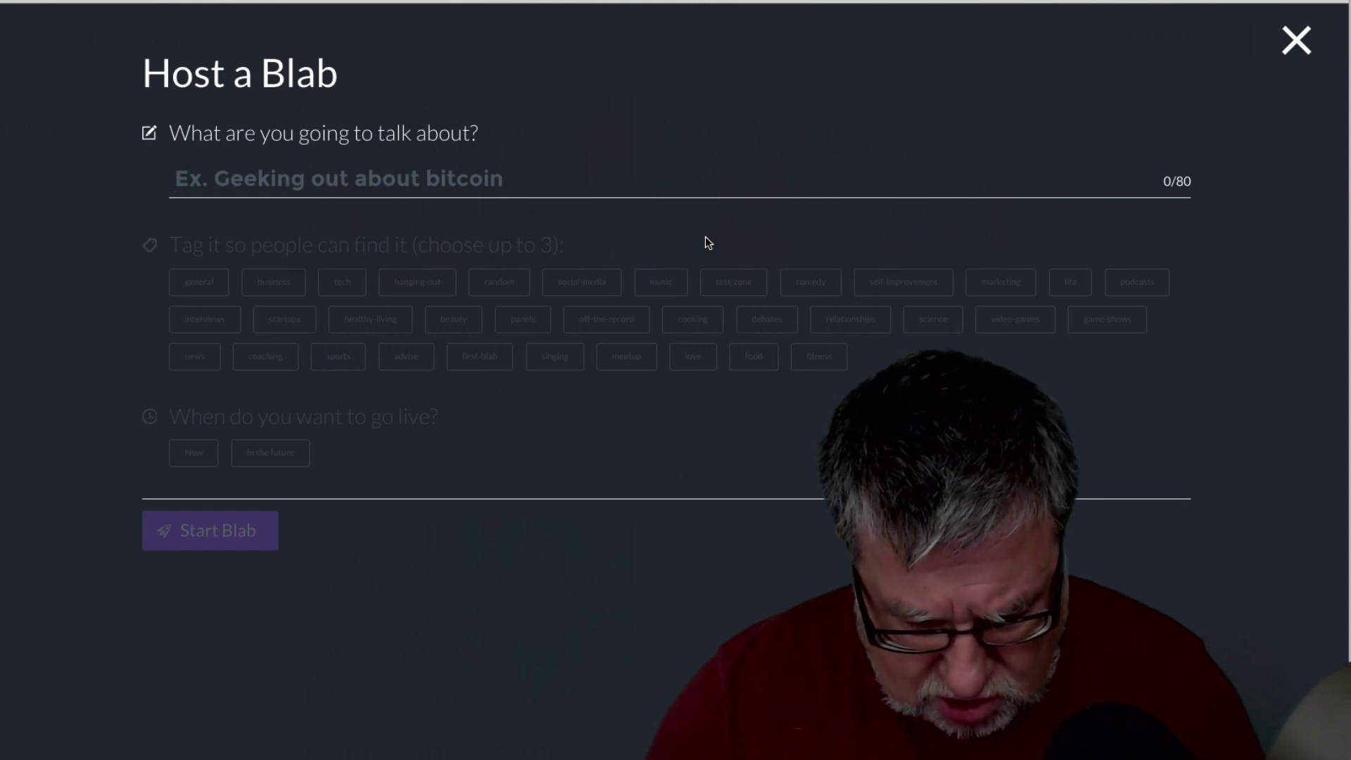
type("A")
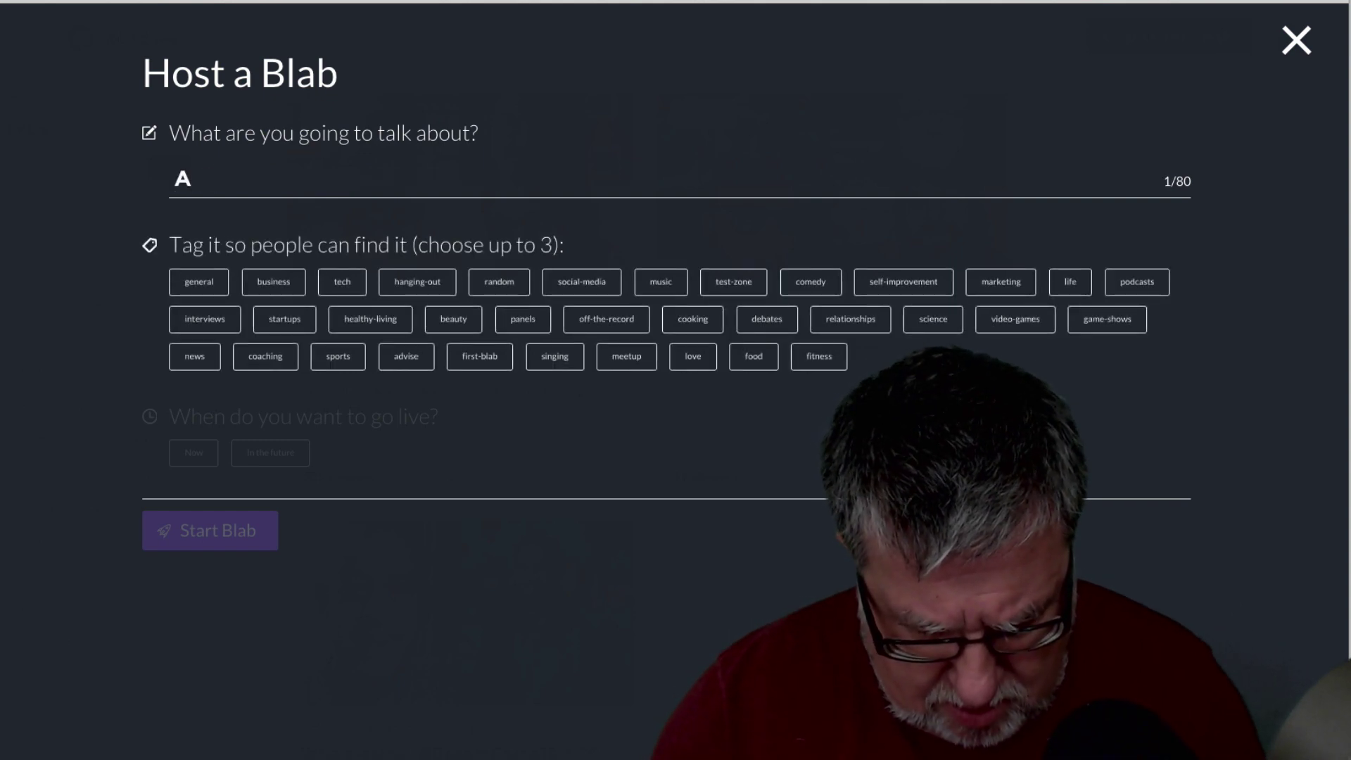
type(" Quick Bl")
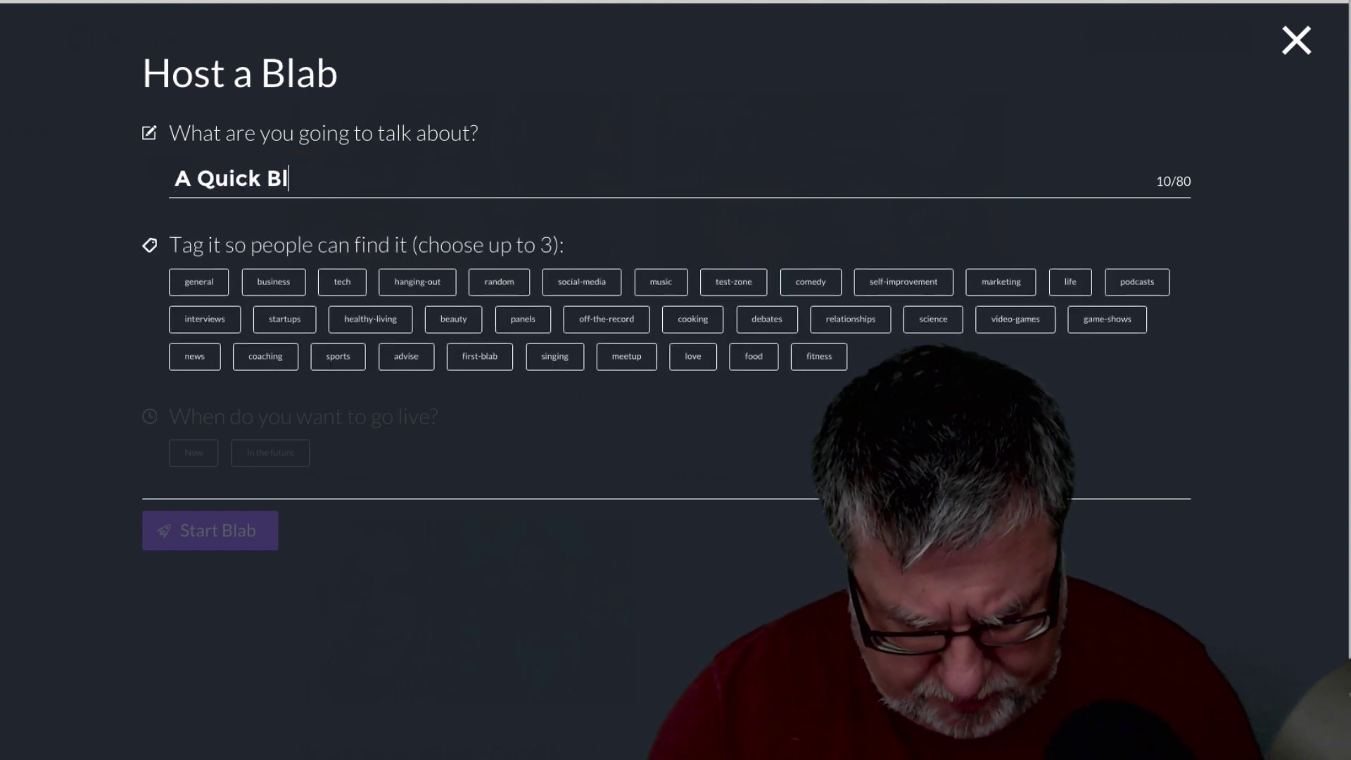
type("ab Tut")
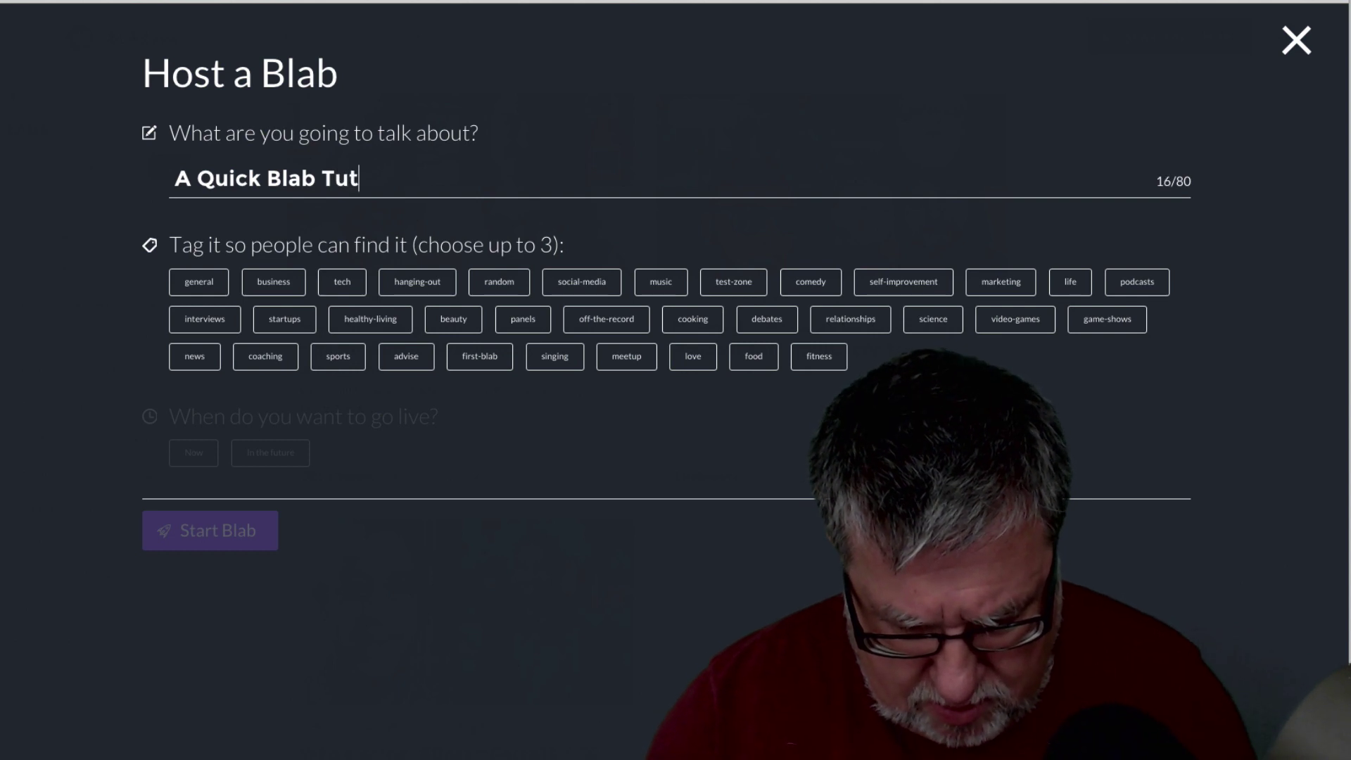
type("orial")
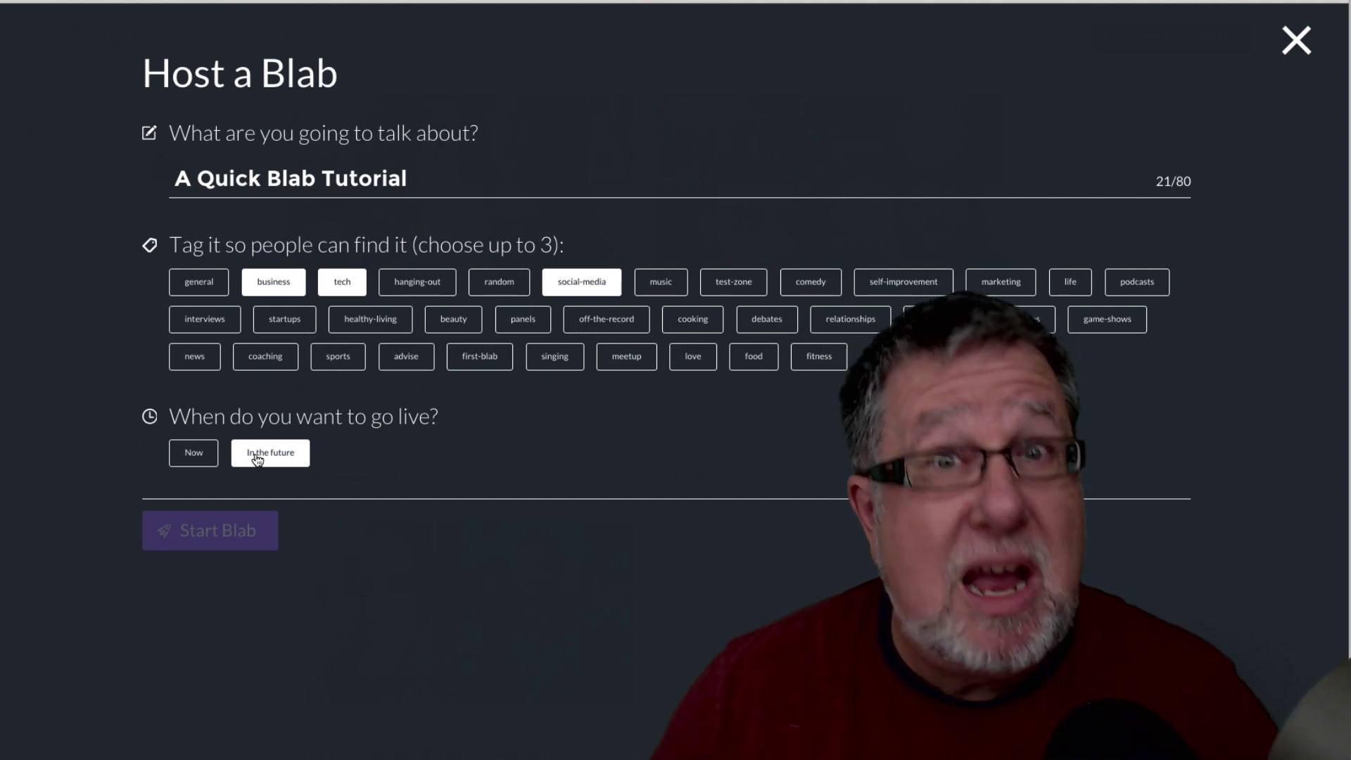
- Set the go-live time to Now and start the blab
left_click(204, 461)
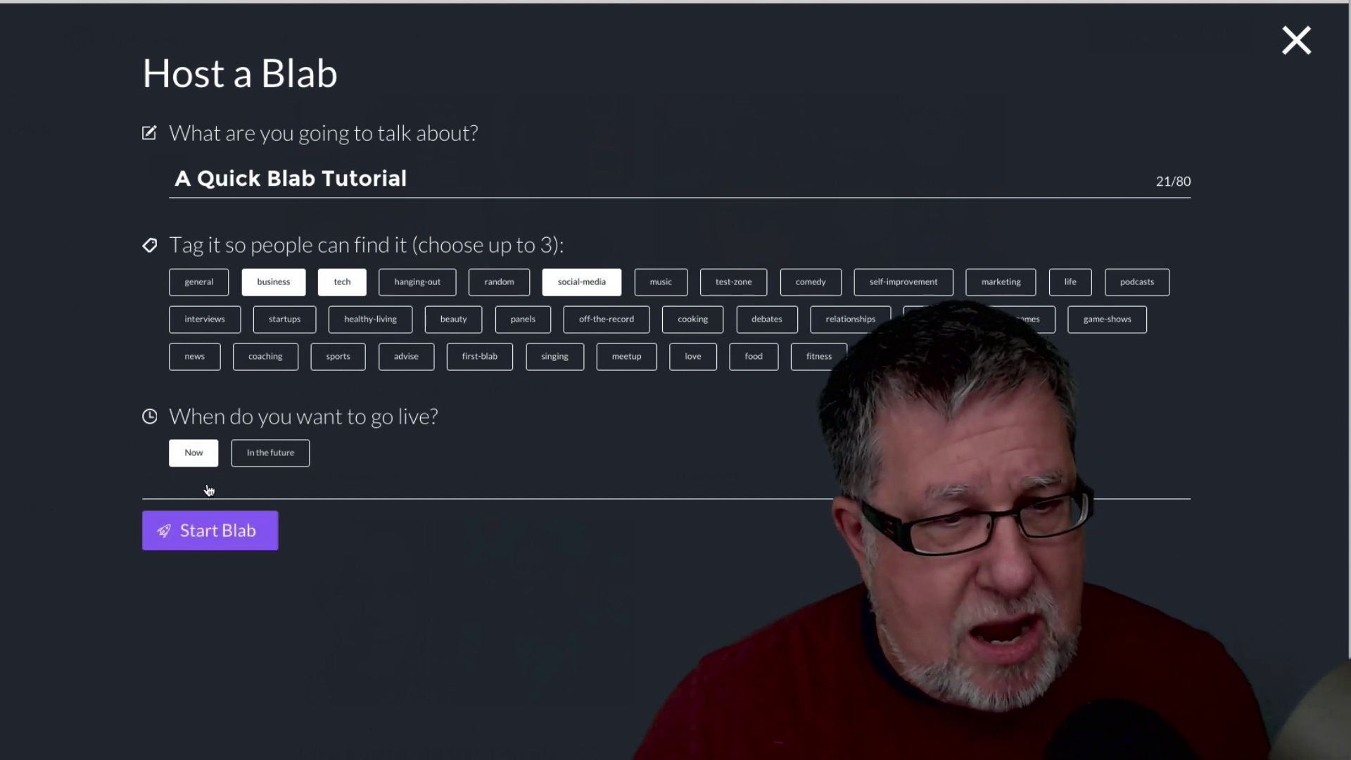
left_click(217, 531)
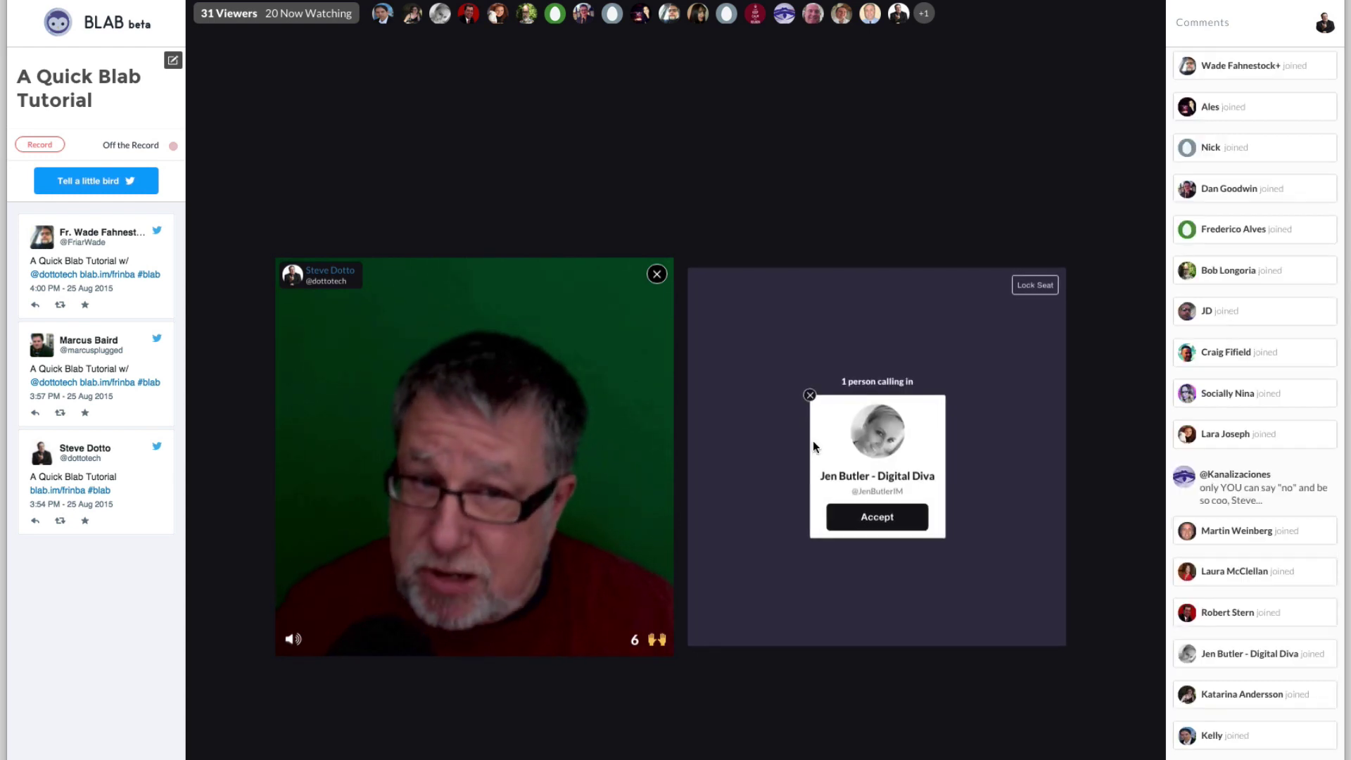
- Accept the waiting caller into the broadcast's second seat
left_click(855, 519)
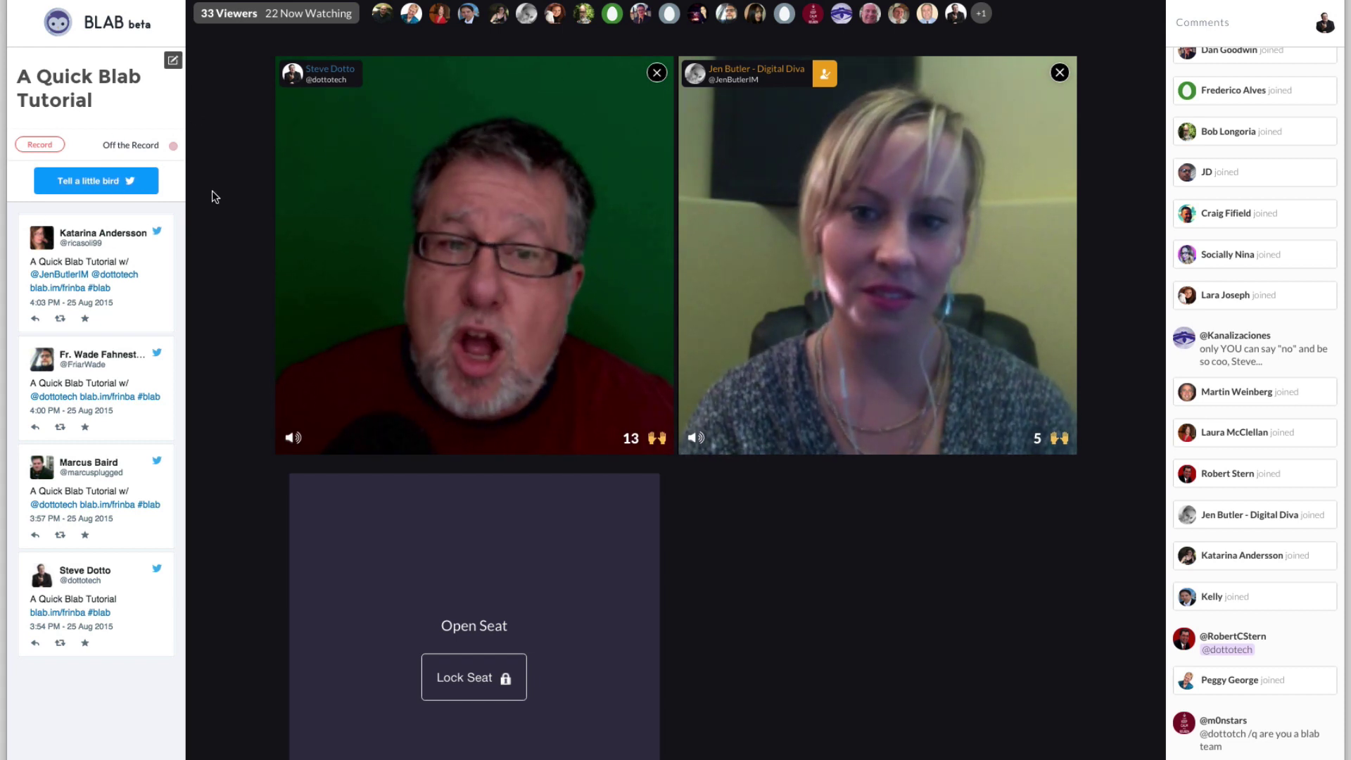
- Give props to the guest from her video tile
left_click(793, 198)
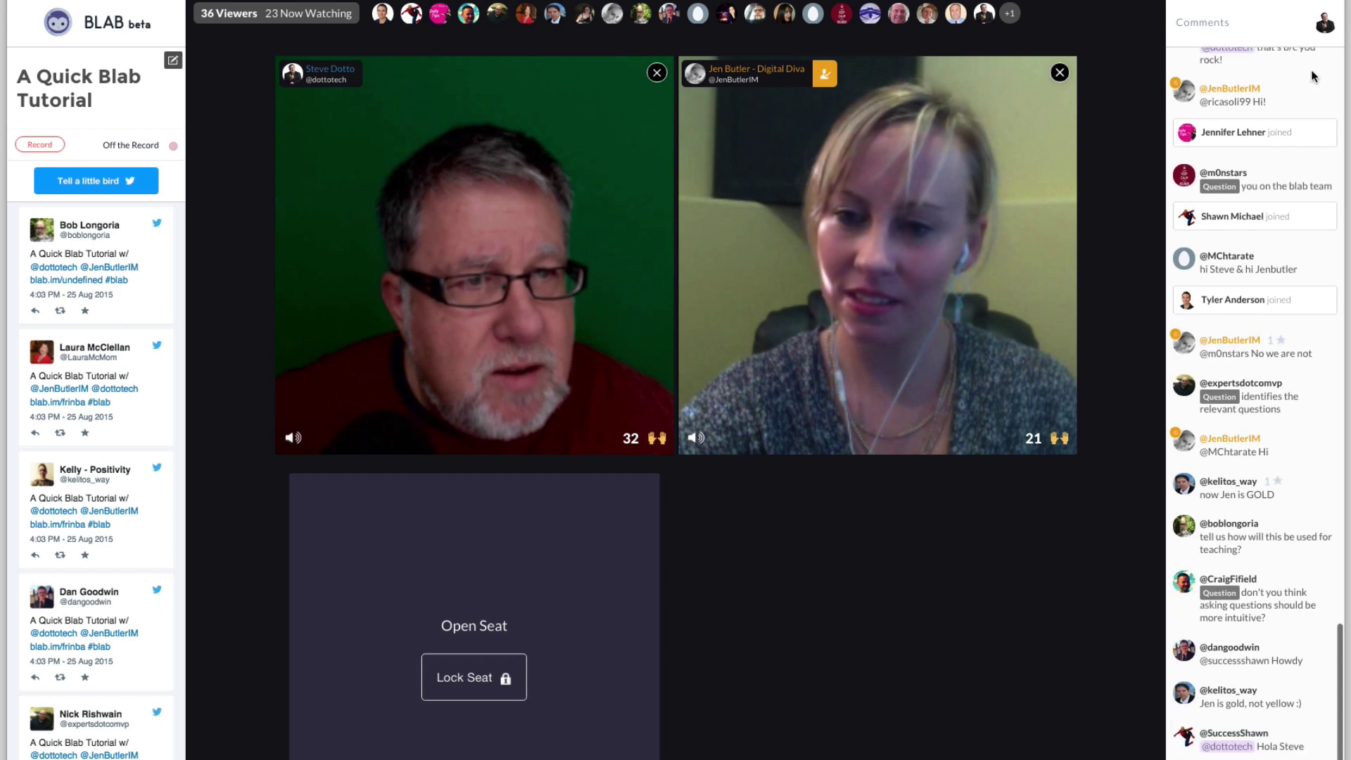
scroll(1323, 119, "up", 3)
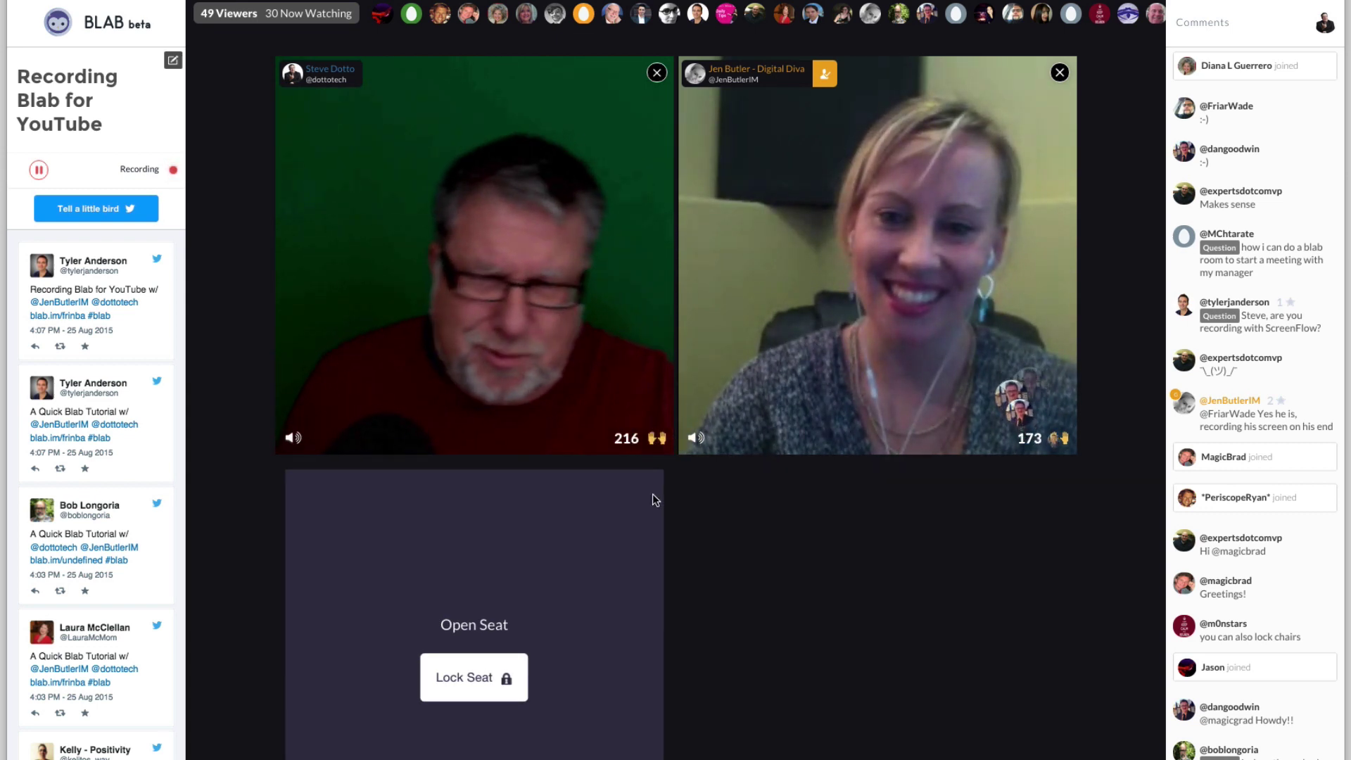
- Give the host three props and the guest four props
left_click(658, 438)
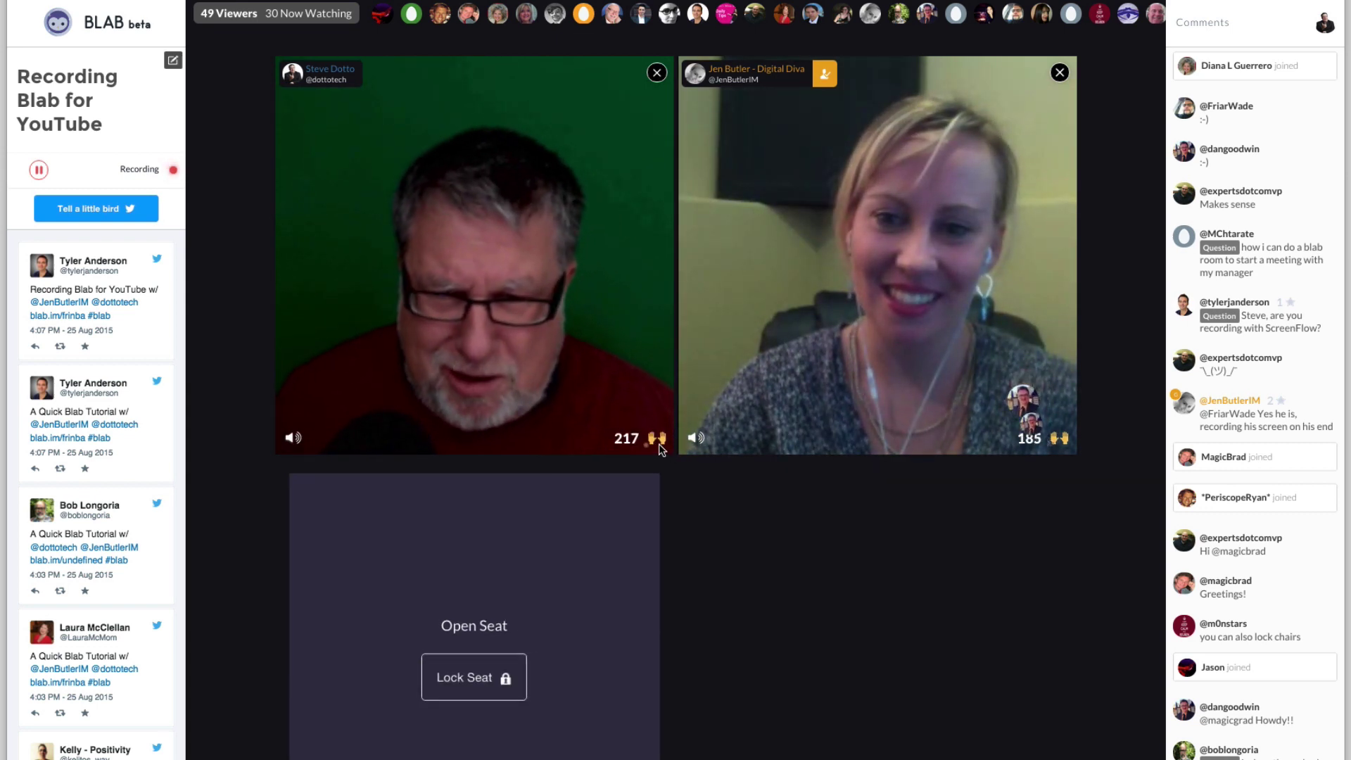
left_click(657, 438)
left_click(657, 438)
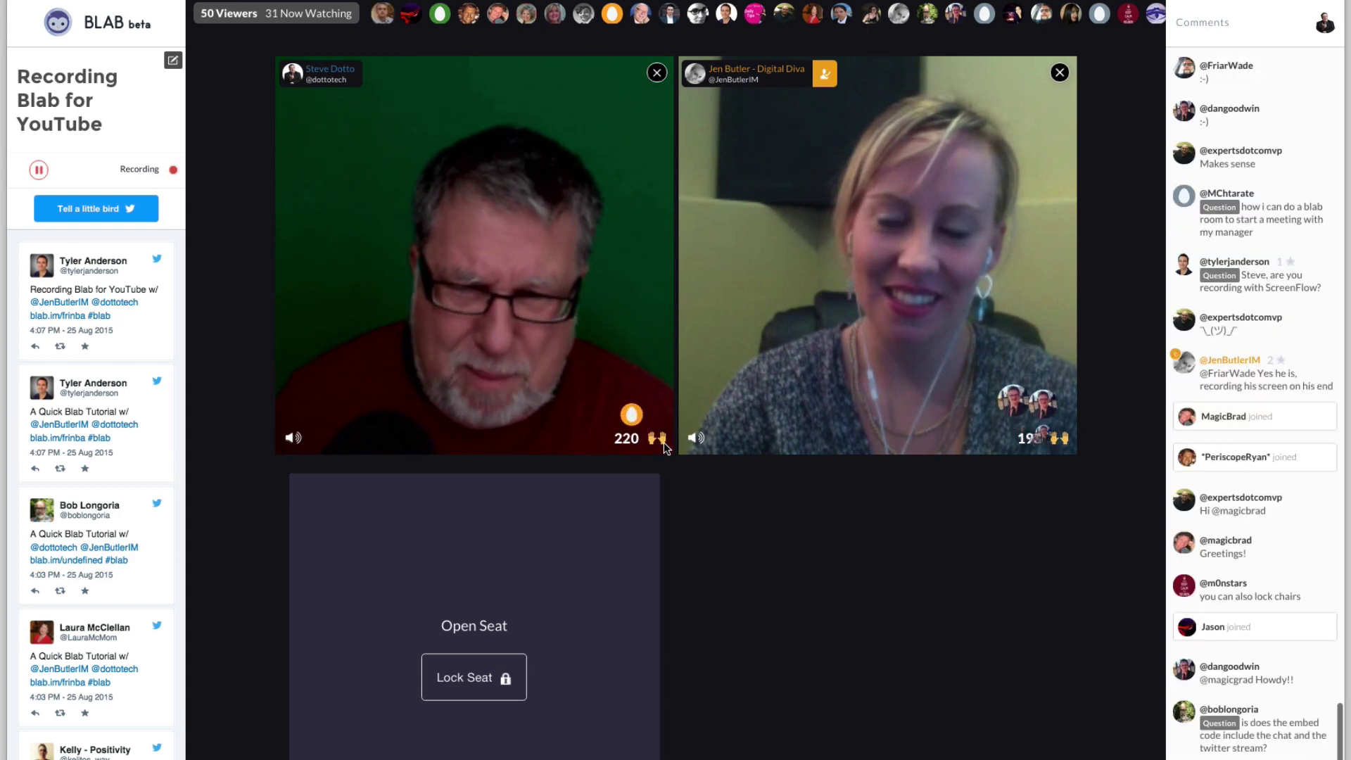
left_click(1063, 443)
left_click(1062, 443)
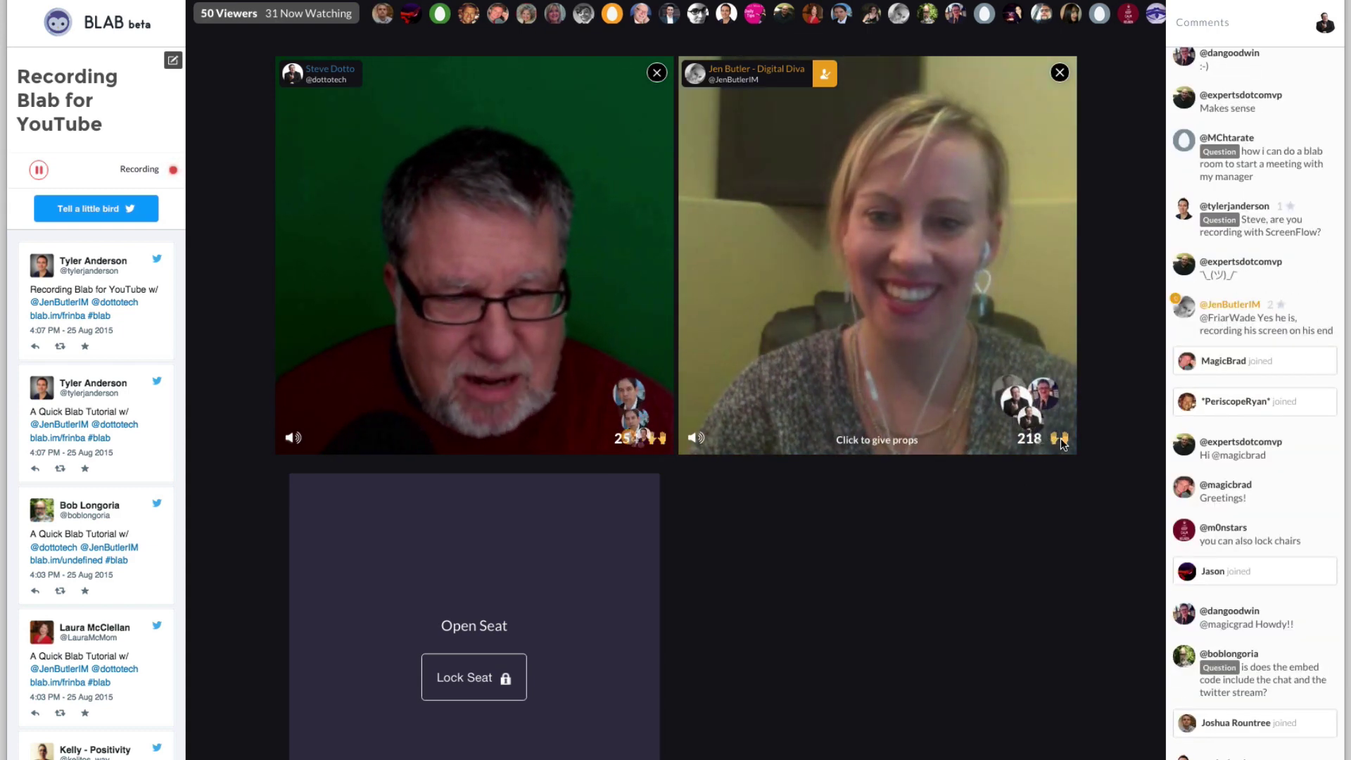
left_click(1063, 443)
left_click(1063, 443)
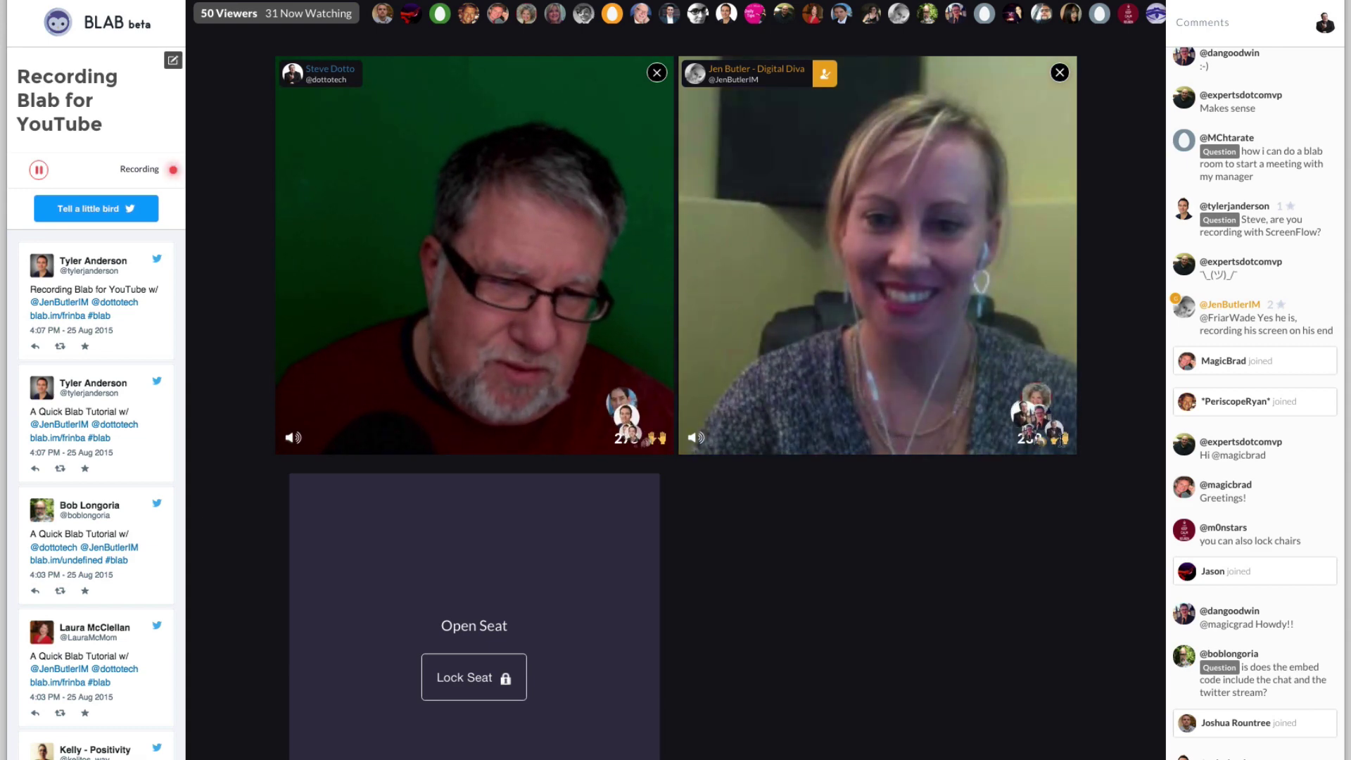